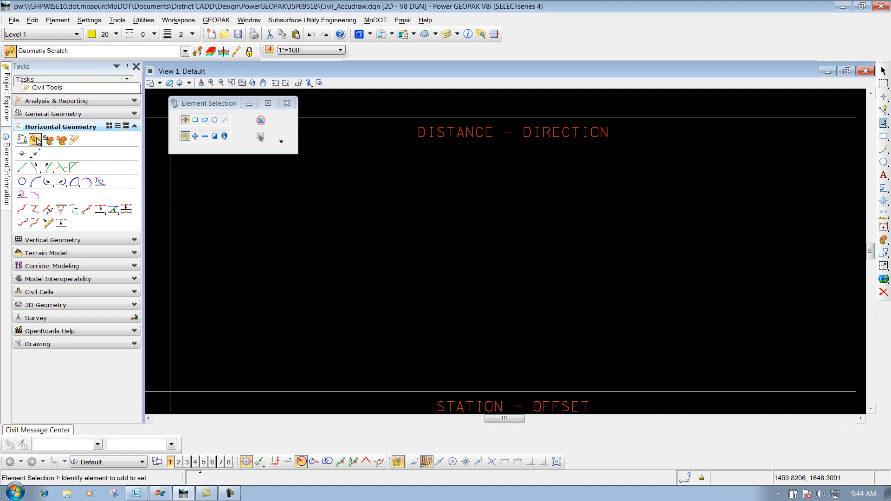
# Step: Draw a line from the lower-left area of the DISTANCE - DIRECTION box, with distance 1200 and direction N75°E
pyautogui.click(21, 167)
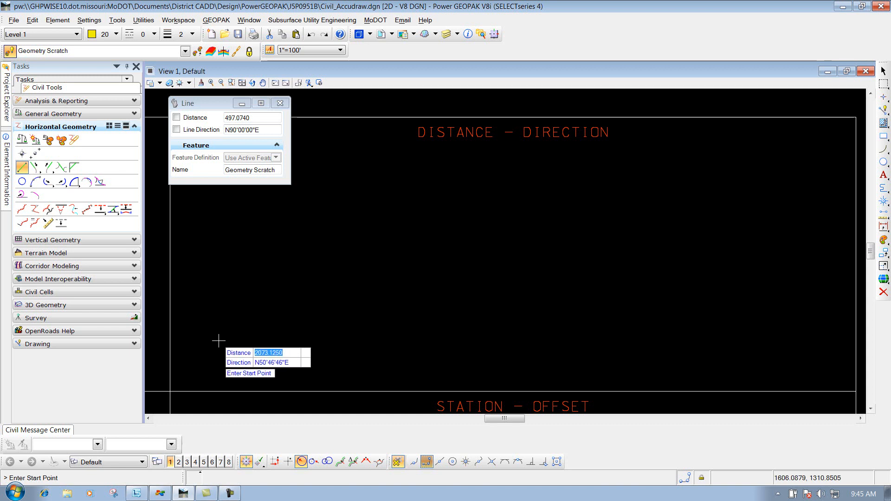
pyautogui.click(219, 341)
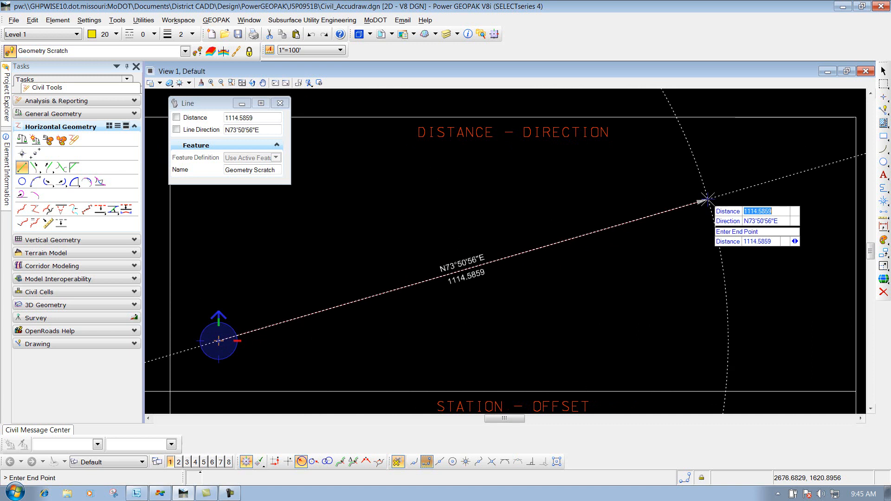
pyautogui.press('Tab')
pyautogui.press('Tab')
pyautogui.press('Tab')
pyautogui.press('Tab')
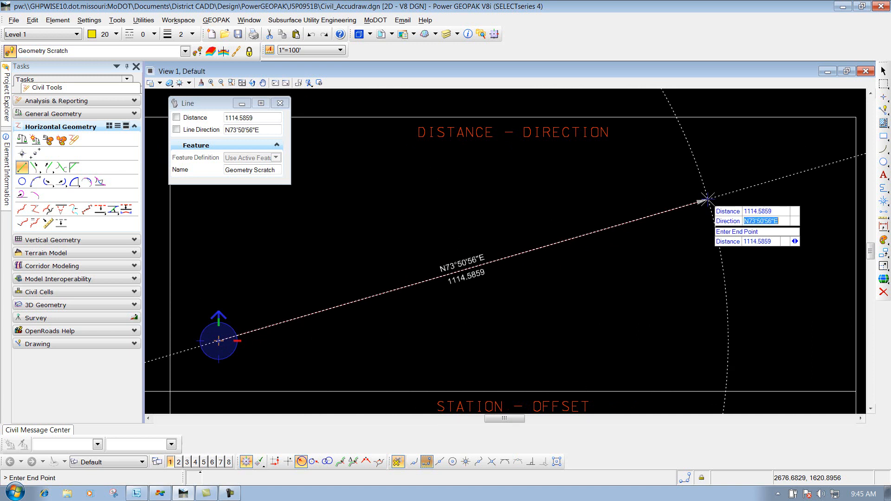
pyautogui.press('Tab')
pyautogui.press('Tab')
pyautogui.press('Tab')
pyautogui.press('Tab')
pyautogui.press('Tab')
pyautogui.press('Tab')
pyautogui.press('Tab')
pyautogui.press('Tab')
pyautogui.press('Tab')
pyautogui.press('Tab')
pyautogui.press('Tab')
pyautogui.write('1200')
pyautogui.press('Tab')
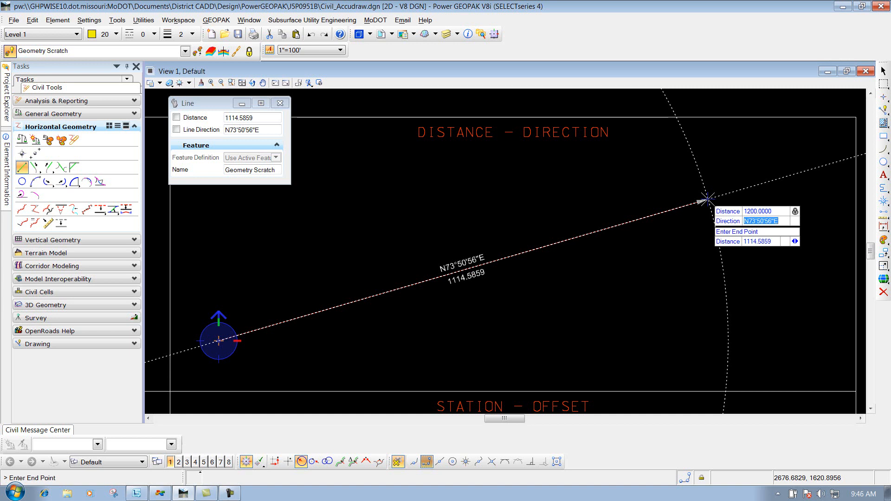
pyautogui.write('n')
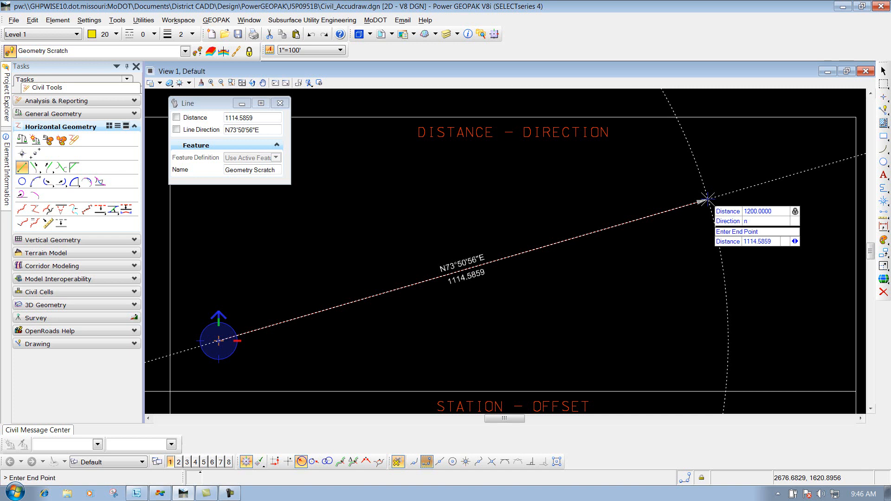
pyautogui.write('75e')
pyautogui.press('Tab')
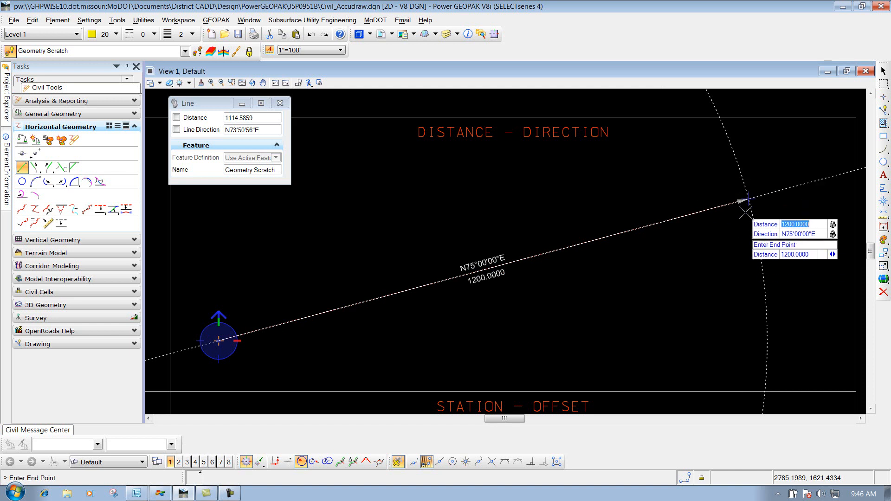
pyautogui.click(772, 201)
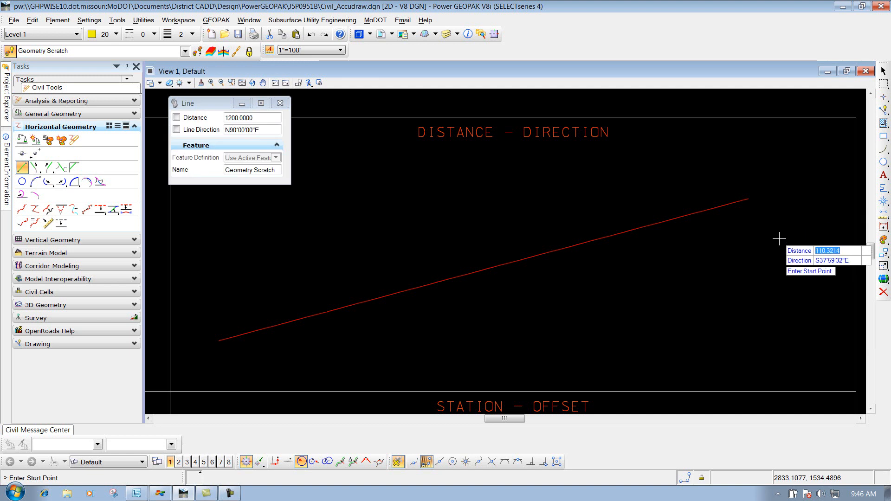
# Step: Draw a second line starting just above the first line's left end, with distance 1000 and direction N79°35'16"E
pyautogui.click(210, 295)
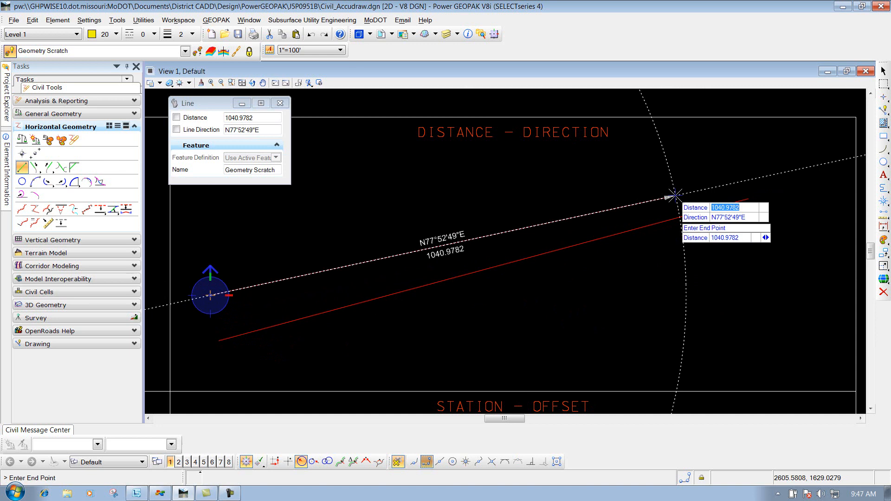
pyautogui.write('1000')
pyautogui.press('Tab')
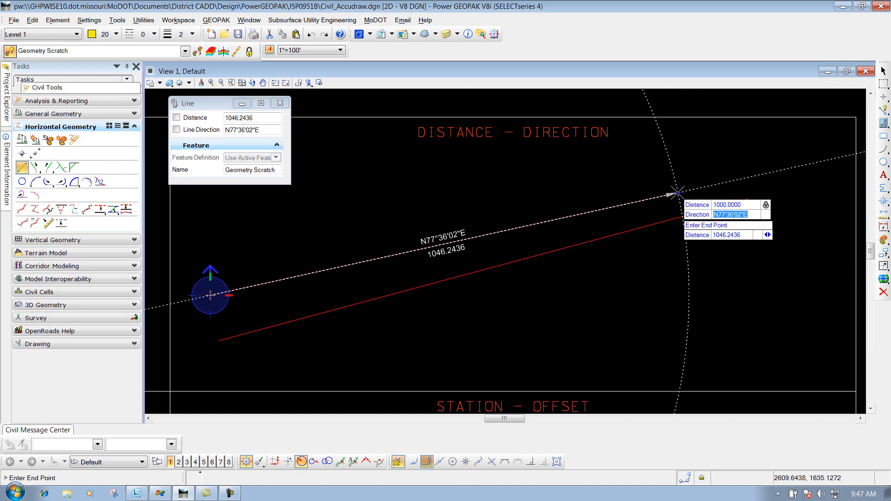
pyautogui.write('n79')
pyautogui.write(':')
pyautogui.write('35')
pyautogui.write('16')
pyautogui.write('e')
pyautogui.press('Tab')
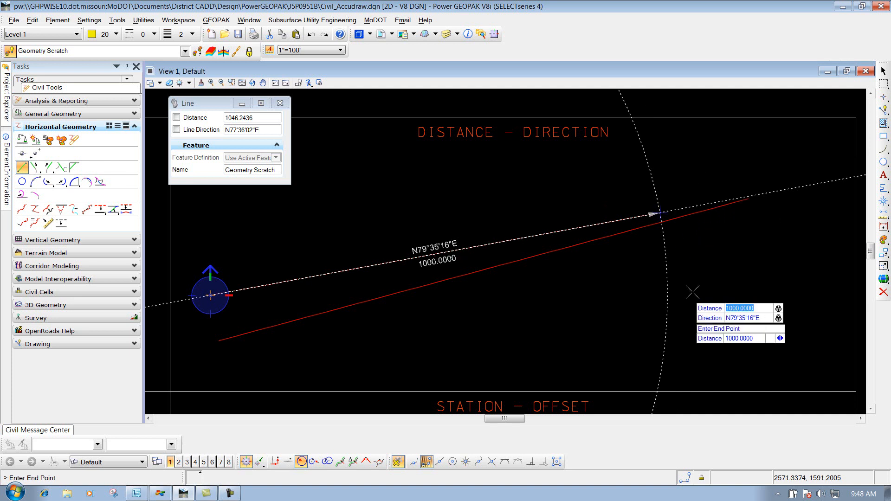
pyautogui.click(733, 233)
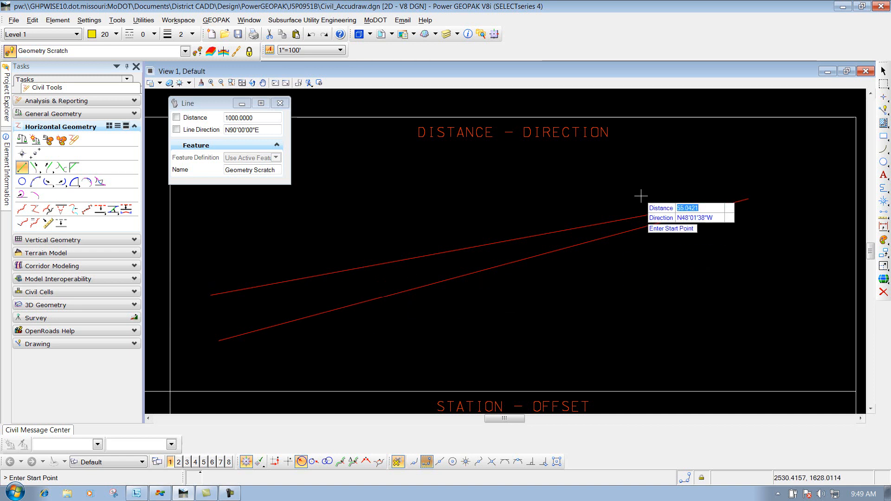
pyautogui.click(884, 97)
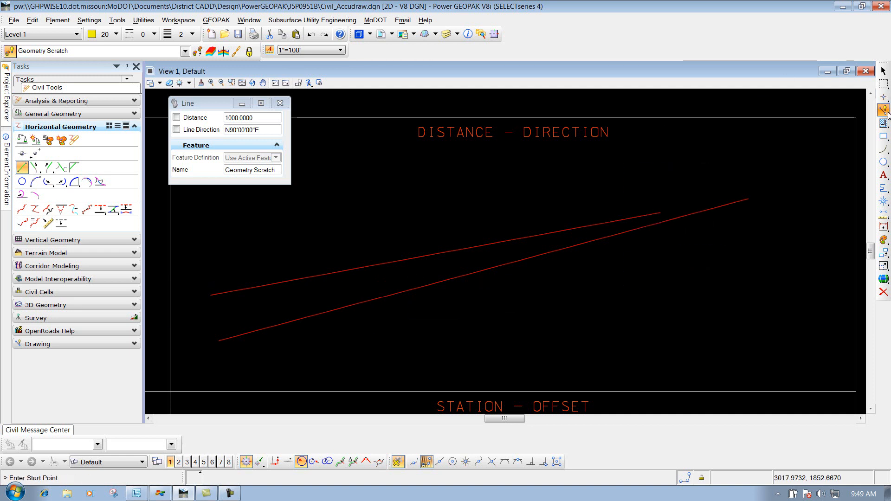
pyautogui.click(884, 110)
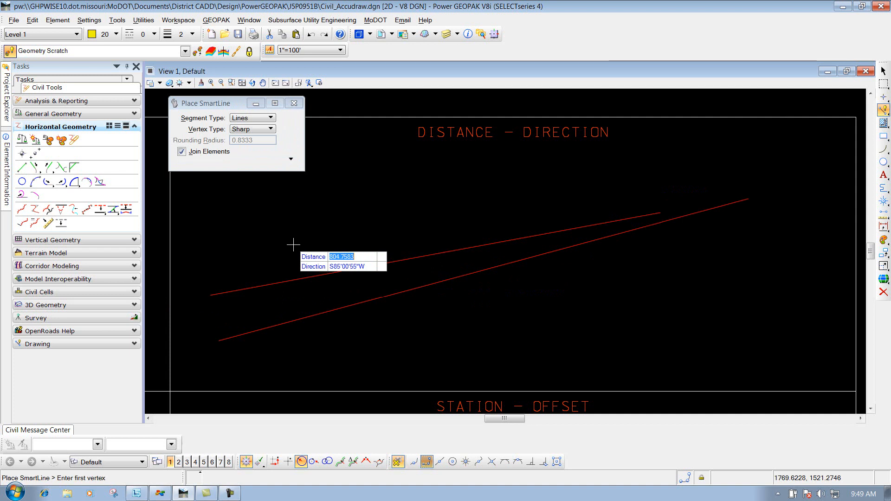
# Step: Place a 073 Land Corner Marker point at distance 450 and direction N60°E from the upper line's left endpoint
pyautogui.click(22, 154)
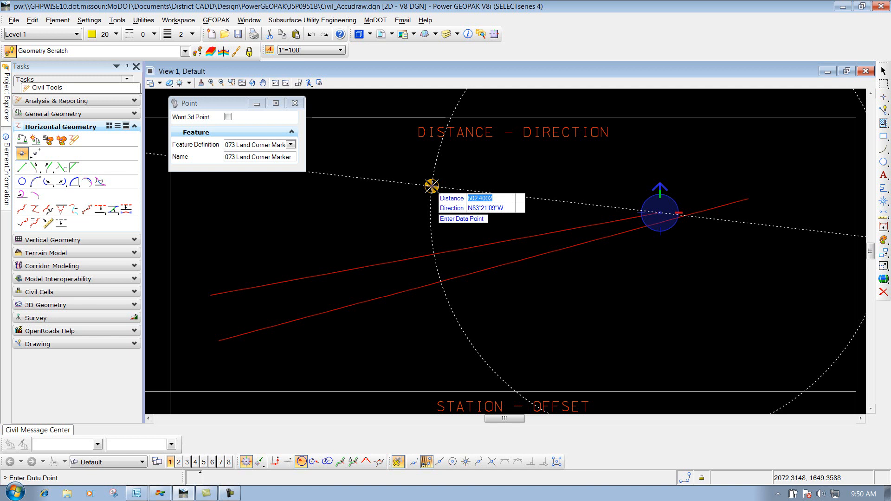
pyautogui.press('o')
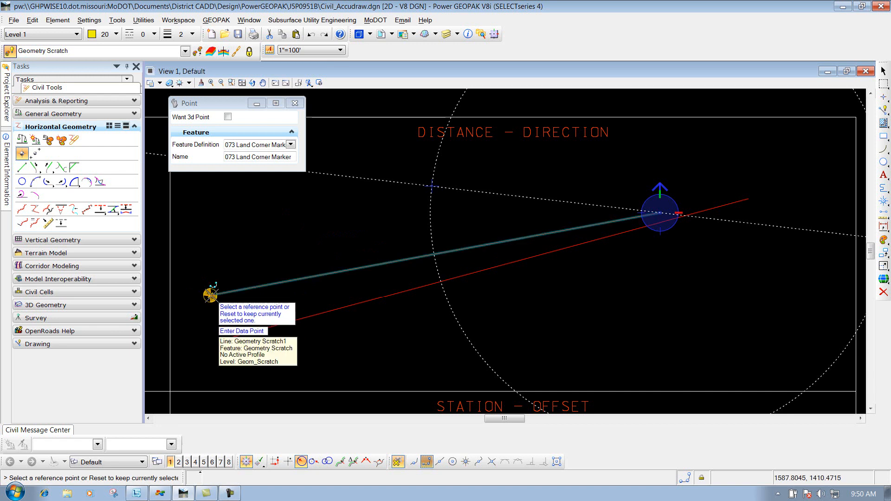
pyautogui.click(397, 462)
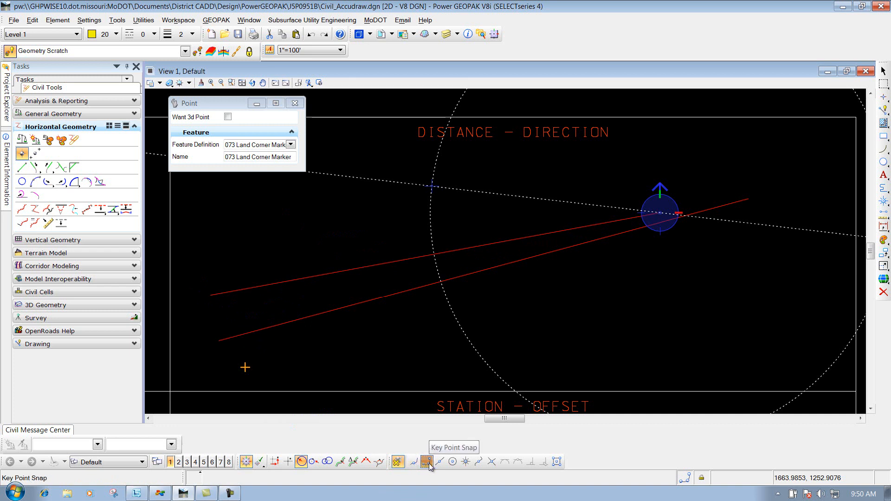
pyautogui.click(210, 294)
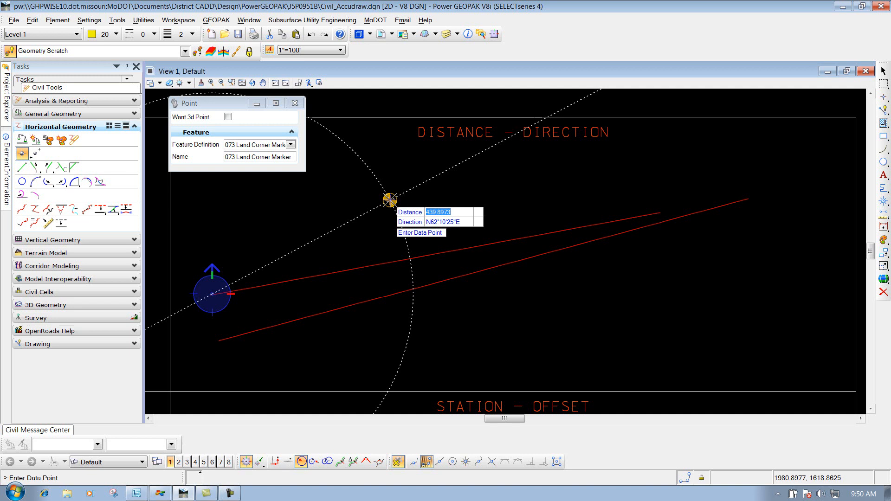
pyautogui.write('450')
pyautogui.press('Tab')
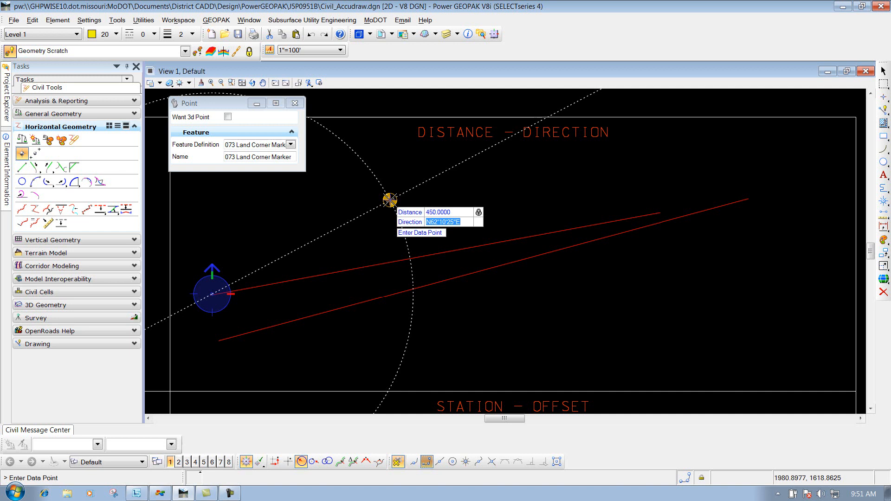
pyautogui.write('n60e')
pyautogui.press('Tab')
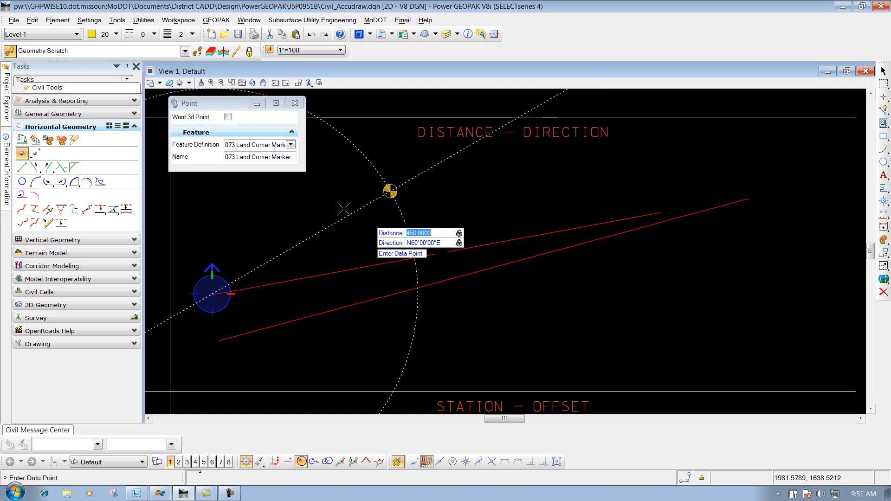
pyautogui.click(466, 220)
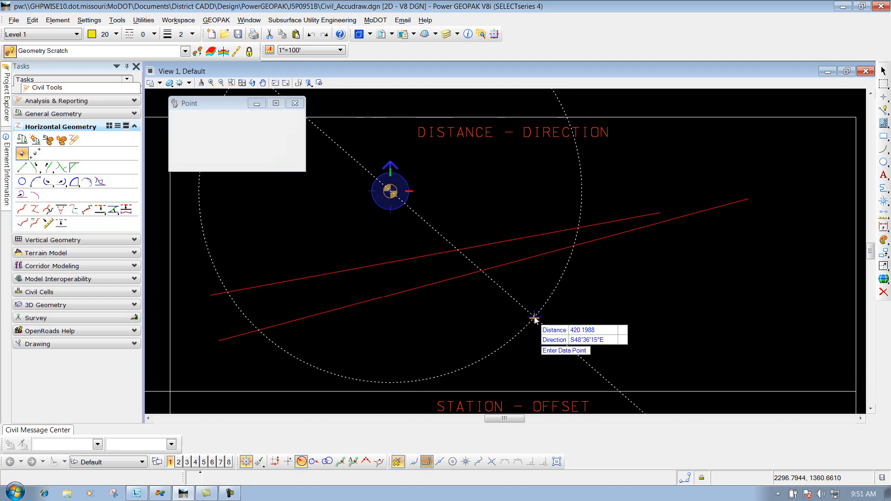
pyautogui.press('Escape')
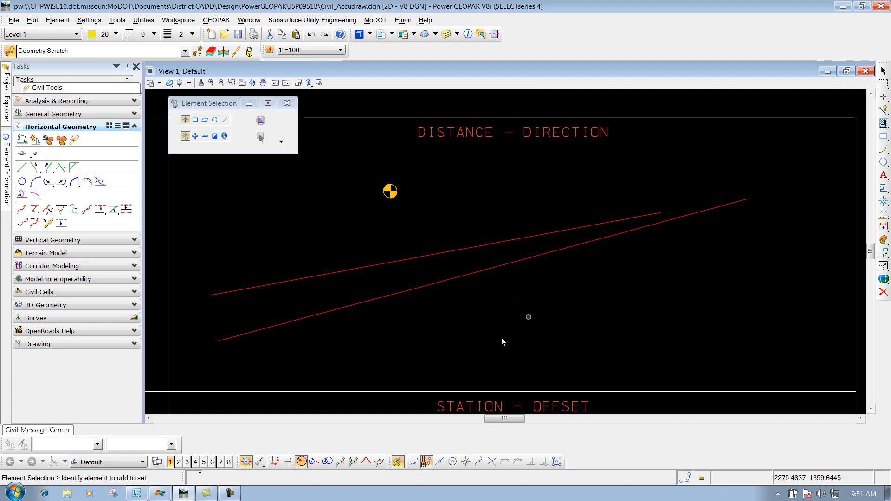
pyautogui.click(301, 462)
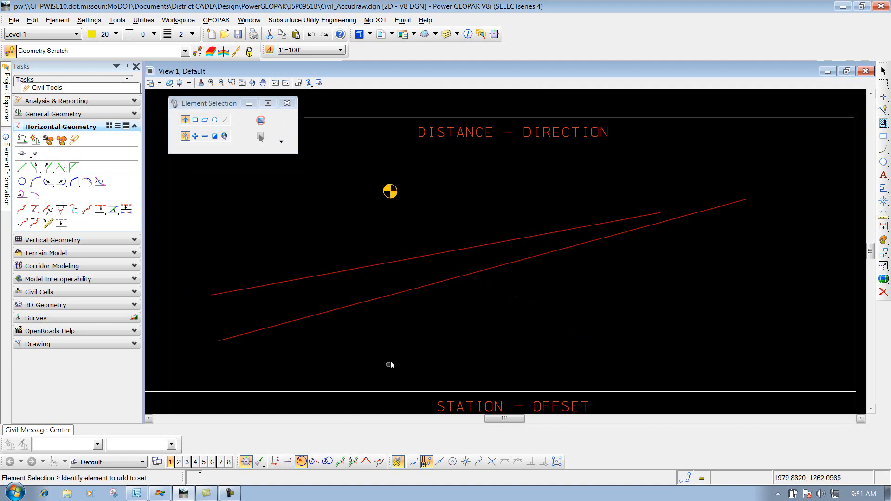